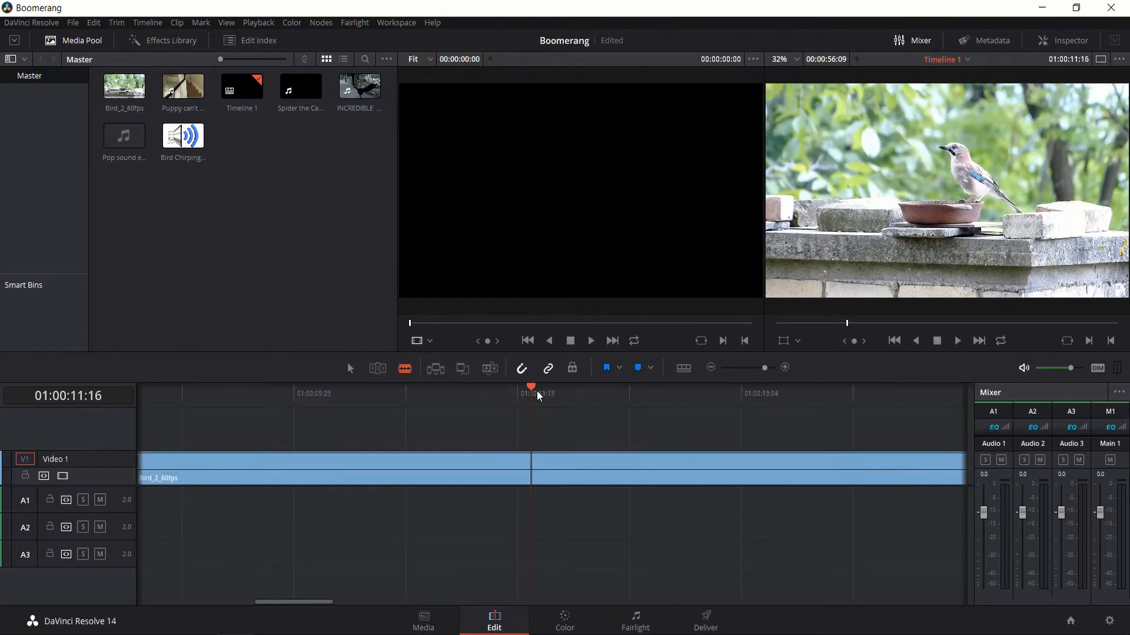
Cut the Bird_2_60fps clip on Video 1 at 01:00:11:16 and 01:00:12:10 to isolate the bird's head-dip
left_click_drag(537, 390, 605, 386)
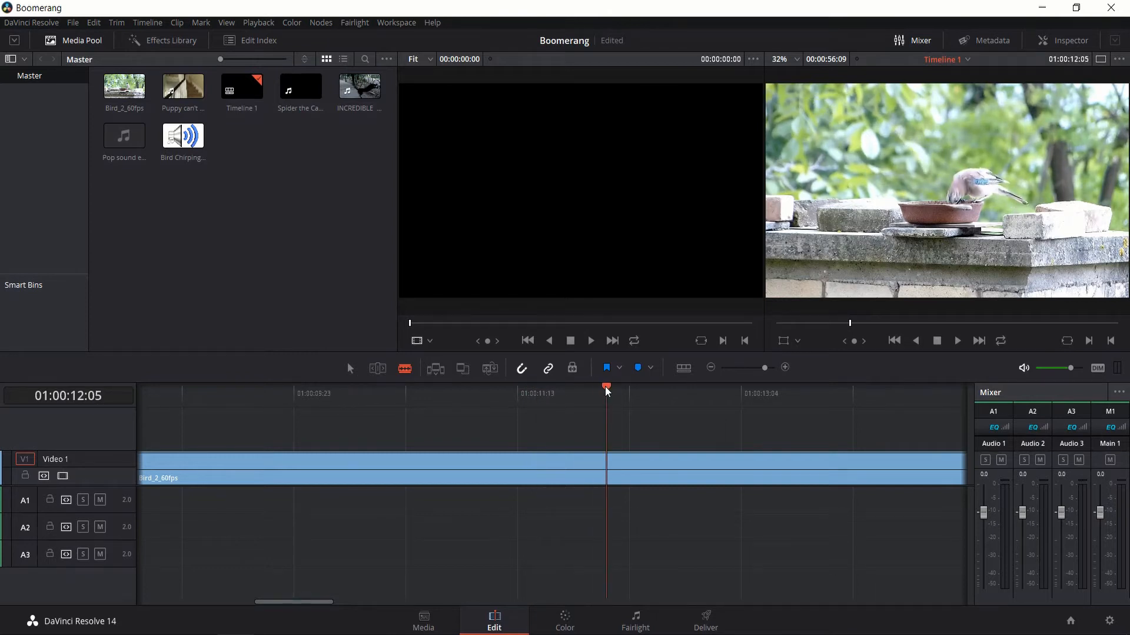
left_click_drag(606, 388, 558, 377)
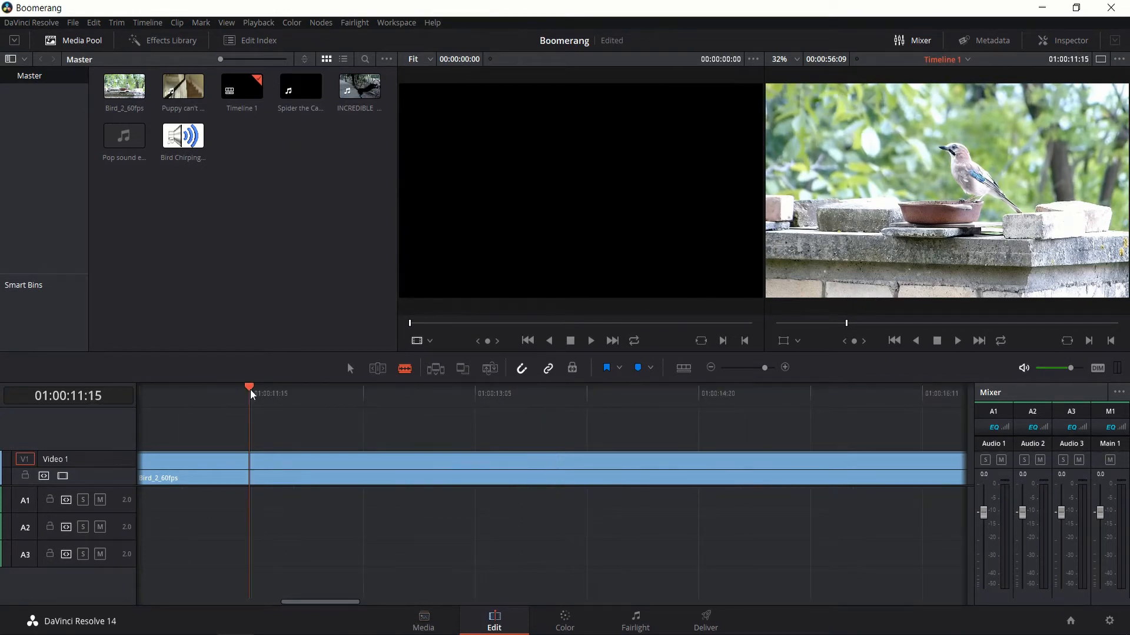
left_click_drag(251, 391, 256, 389)
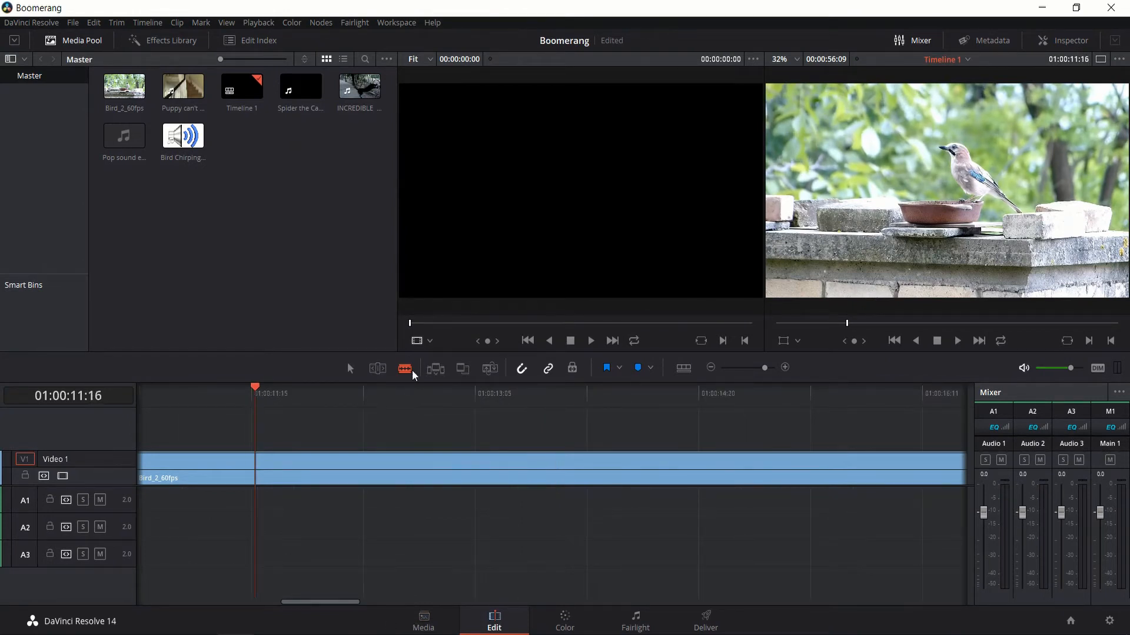
left_click(258, 463)
left_click_drag(338, 395, 341, 394)
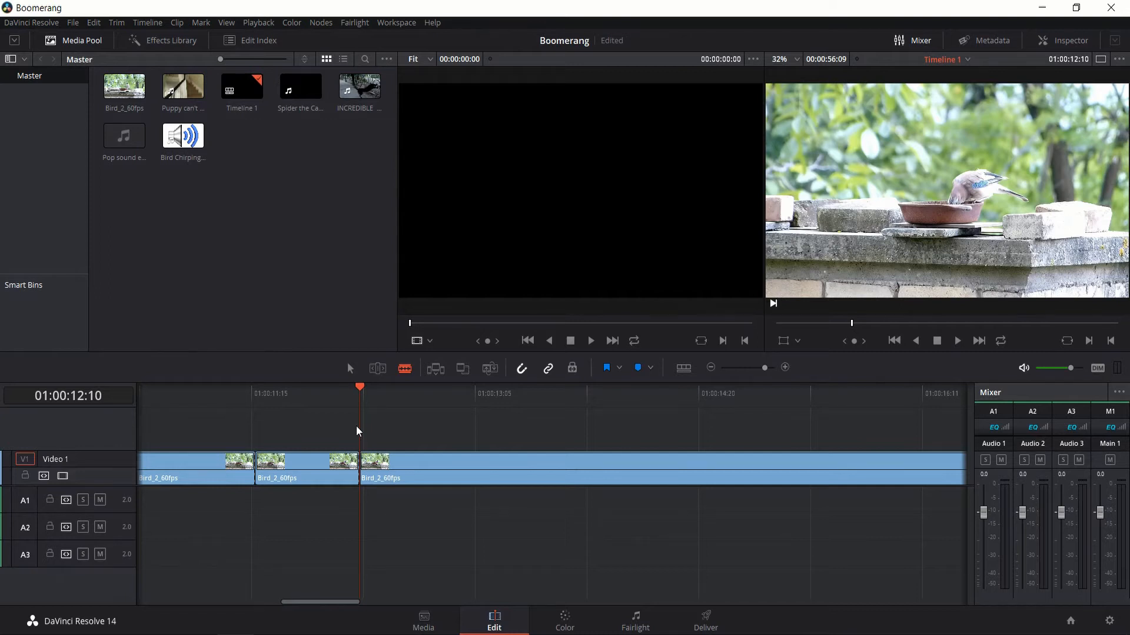
Delete the parts of the bird clip after and before the isolated section
left_click_drag(360, 391, 267, 393)
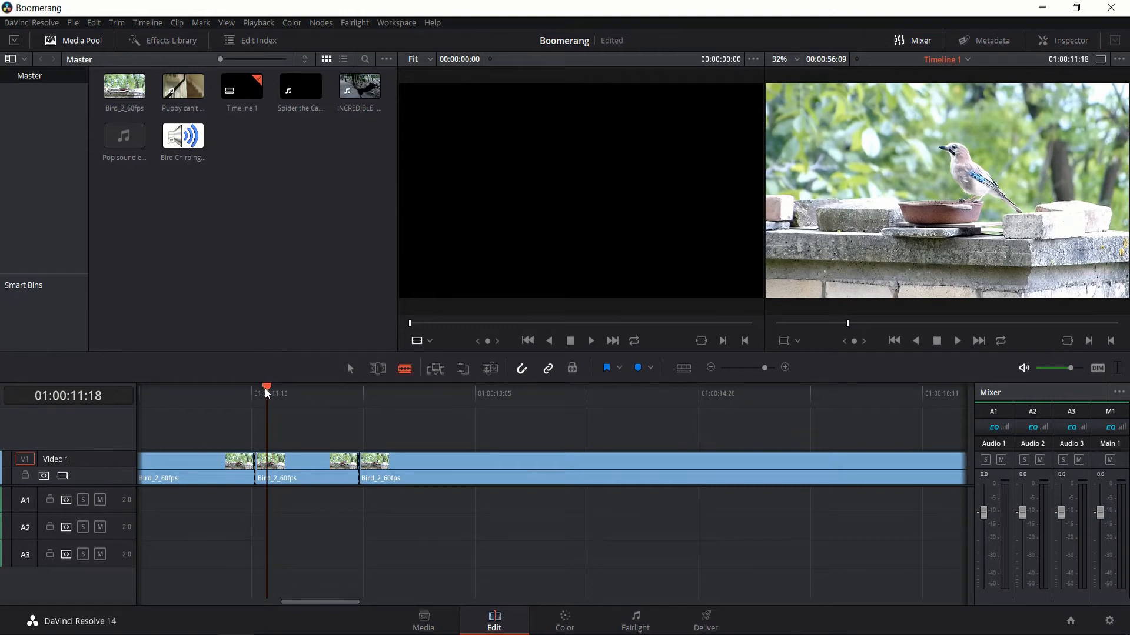
left_click_drag(408, 429, 444, 499)
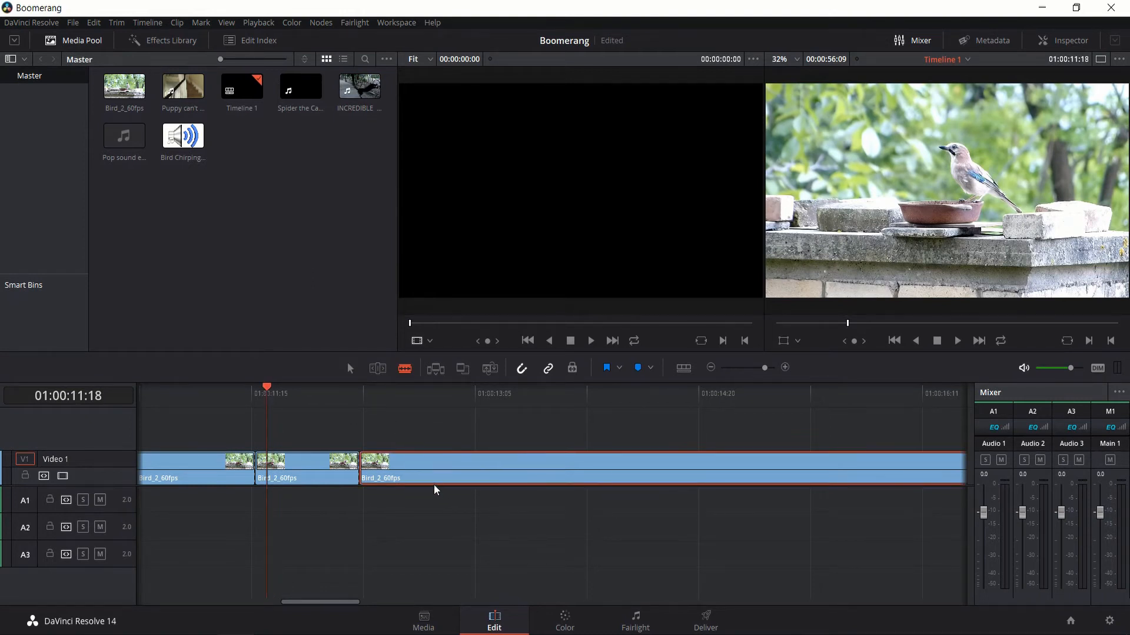
key("Delete")
left_click(200, 479)
key("Delete")
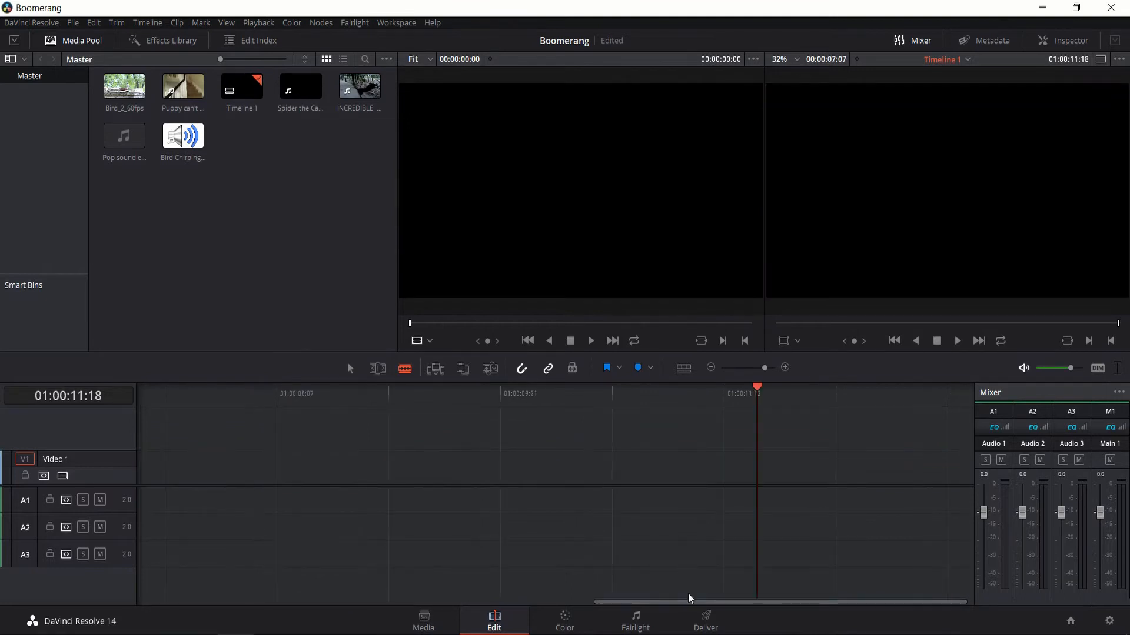
Copy the remaining bird clip and paste the duplicate directly after it on Video 1
left_click_drag(688, 599, 573, 598)
key("Up")
key("Up")
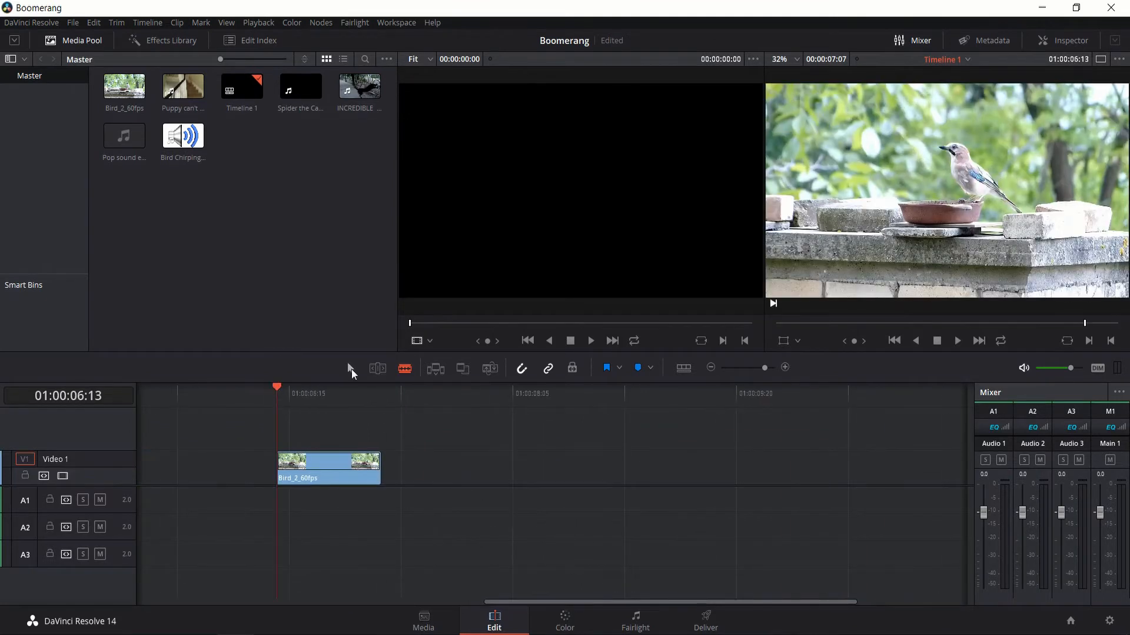
left_click(351, 369)
left_click(301, 480)
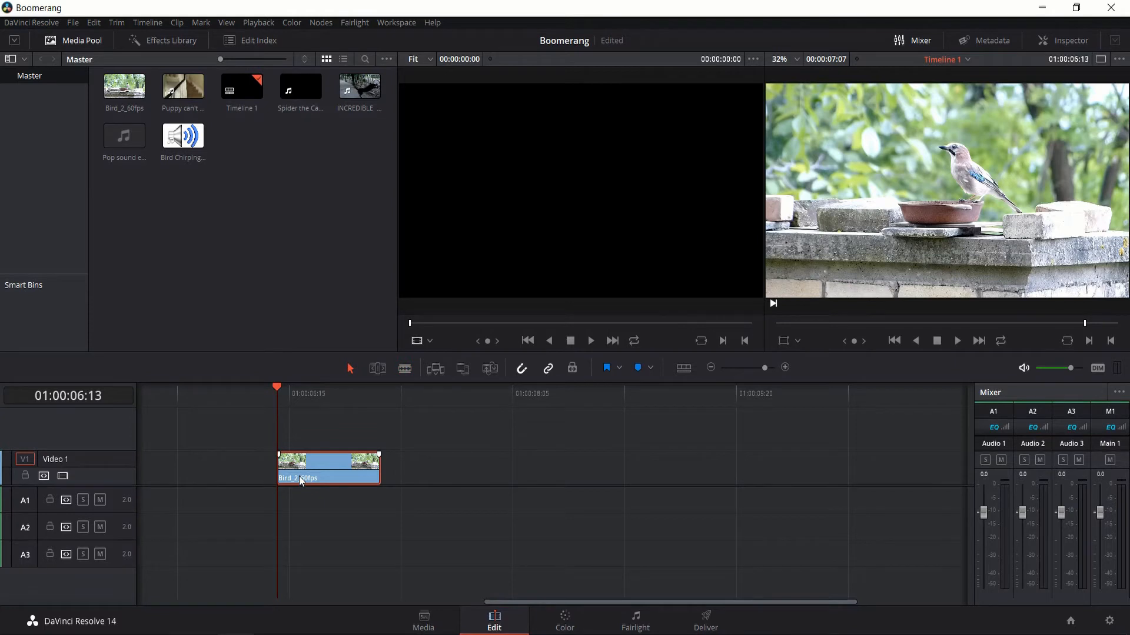
left_click(377, 393)
left_click(422, 432)
key("ctrl+v")
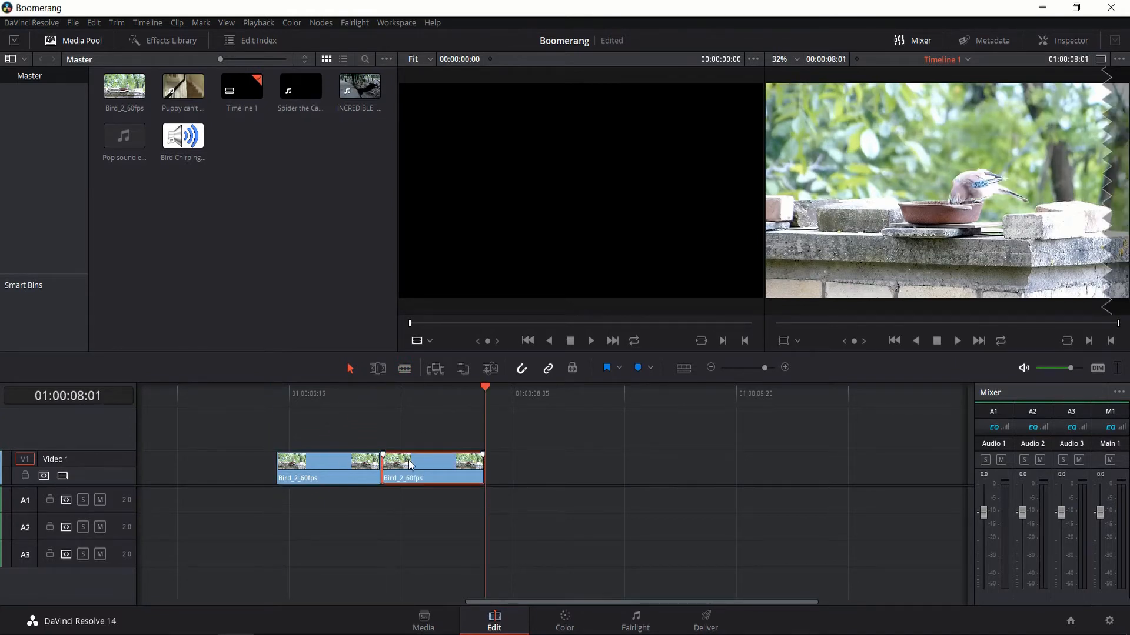
Reverse the duplicated clip by setting its clip speed to -100% and play back the result
right_click(410, 465)
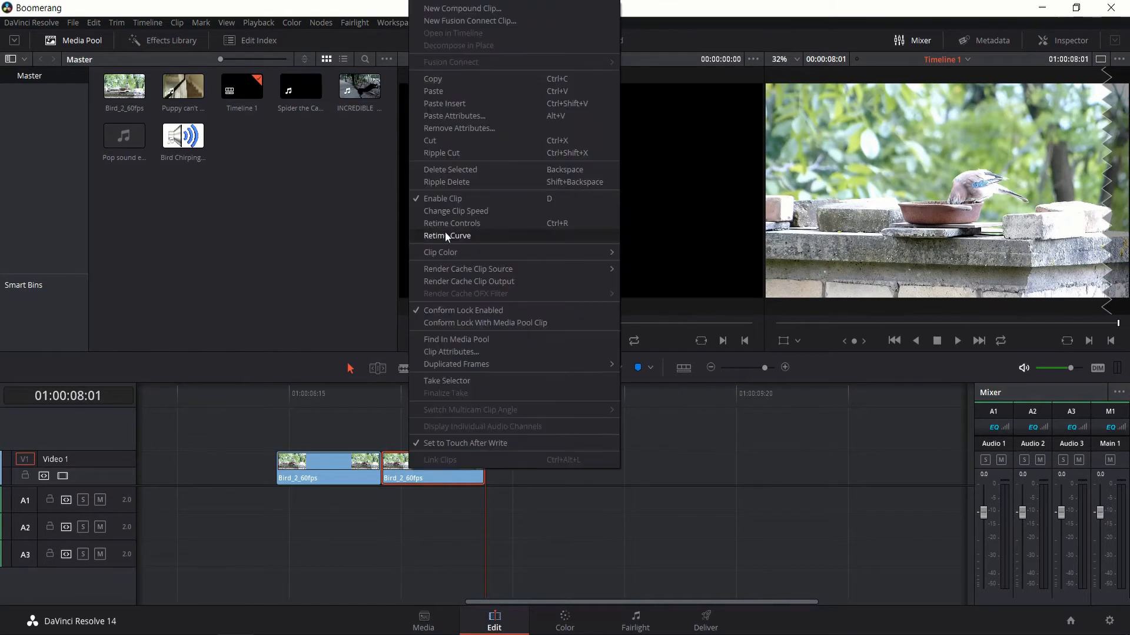
left_click(456, 213)
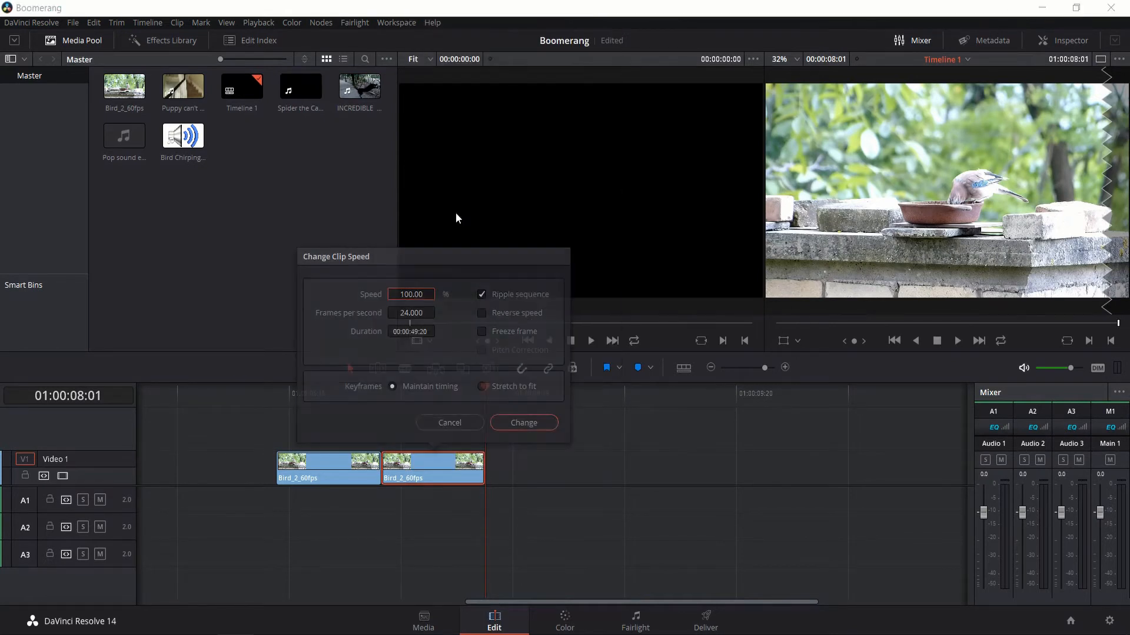
left_click(397, 292)
type("-100.00")
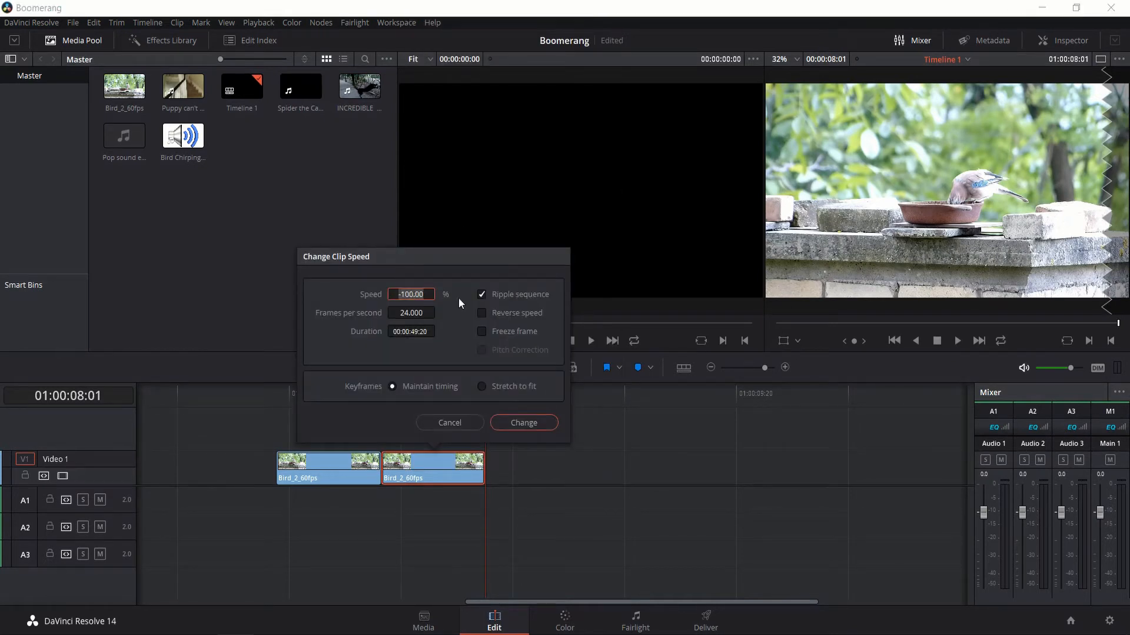
left_click(520, 425)
left_click(957, 341)
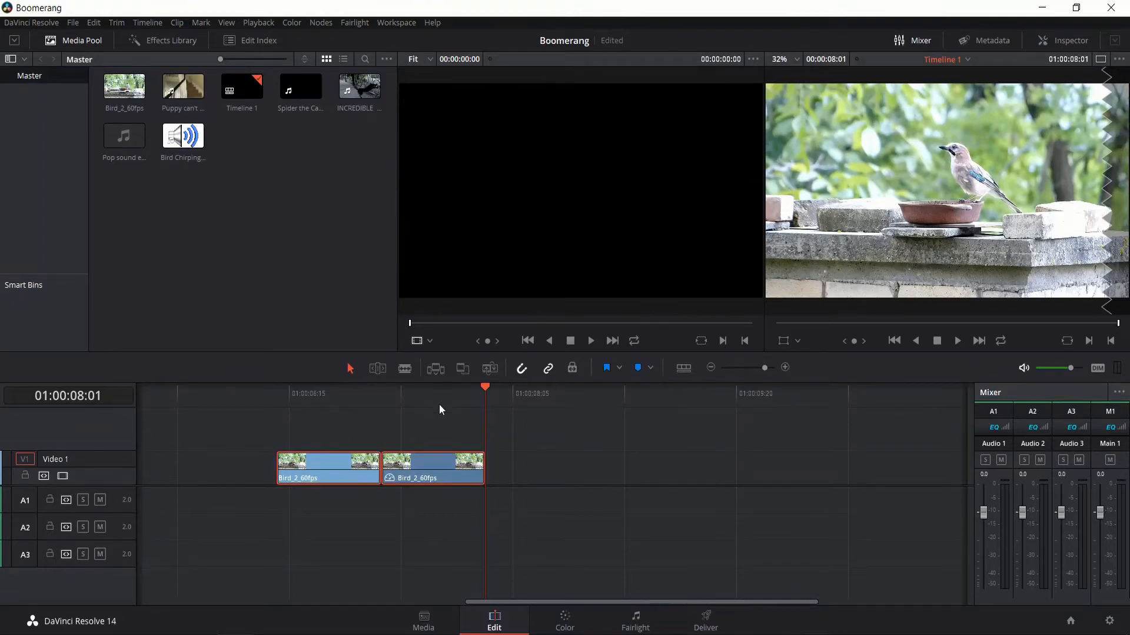
Paste two copies of the forward and reversed clip pair after the original and play the sequence from 01:00:06:13
left_click(494, 425)
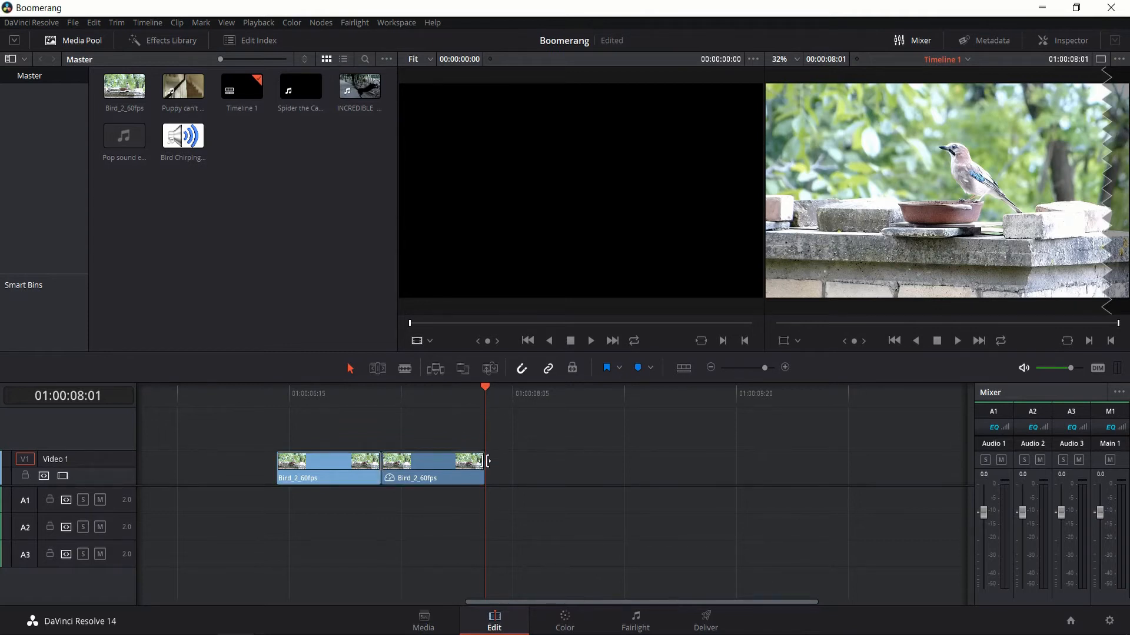
key("ctrl+v")
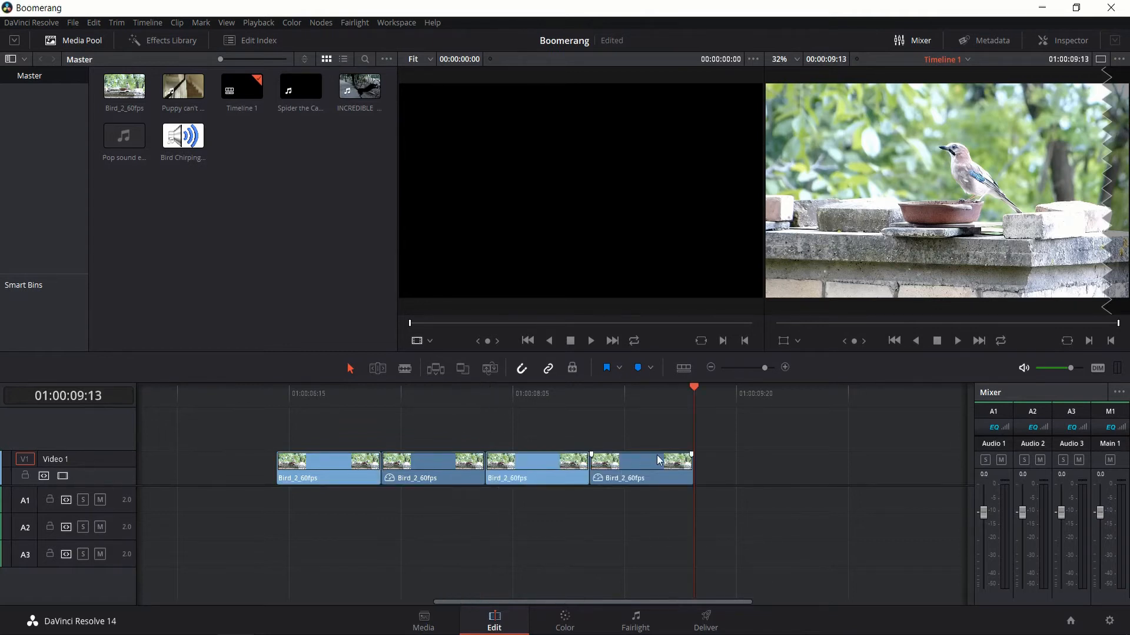
key("ctrl+v")
left_click(275, 395)
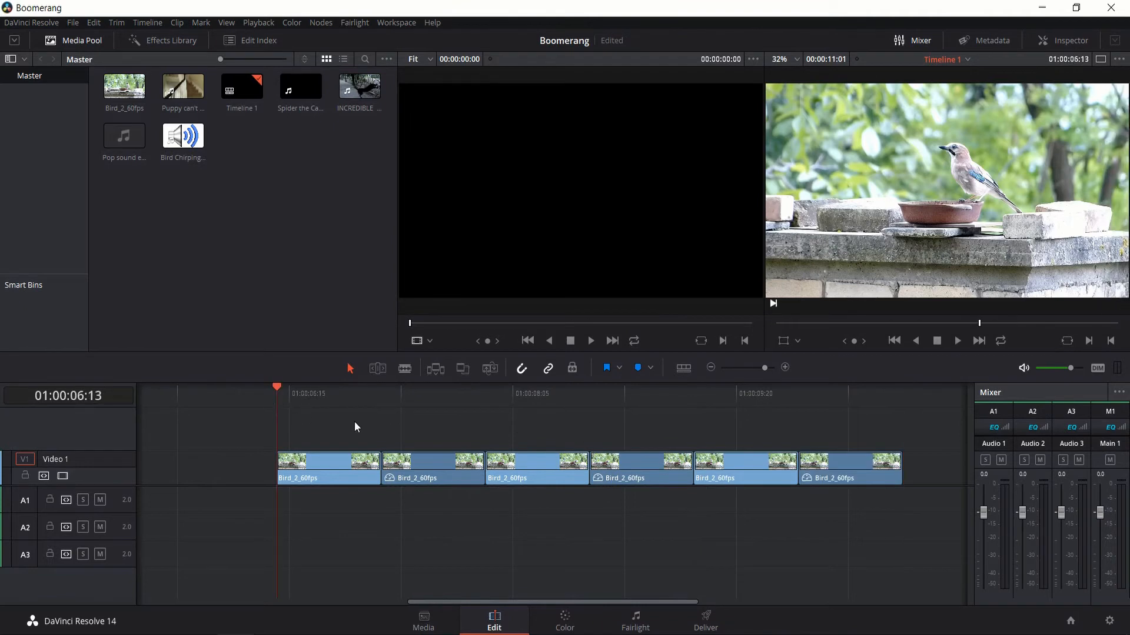
key("space")
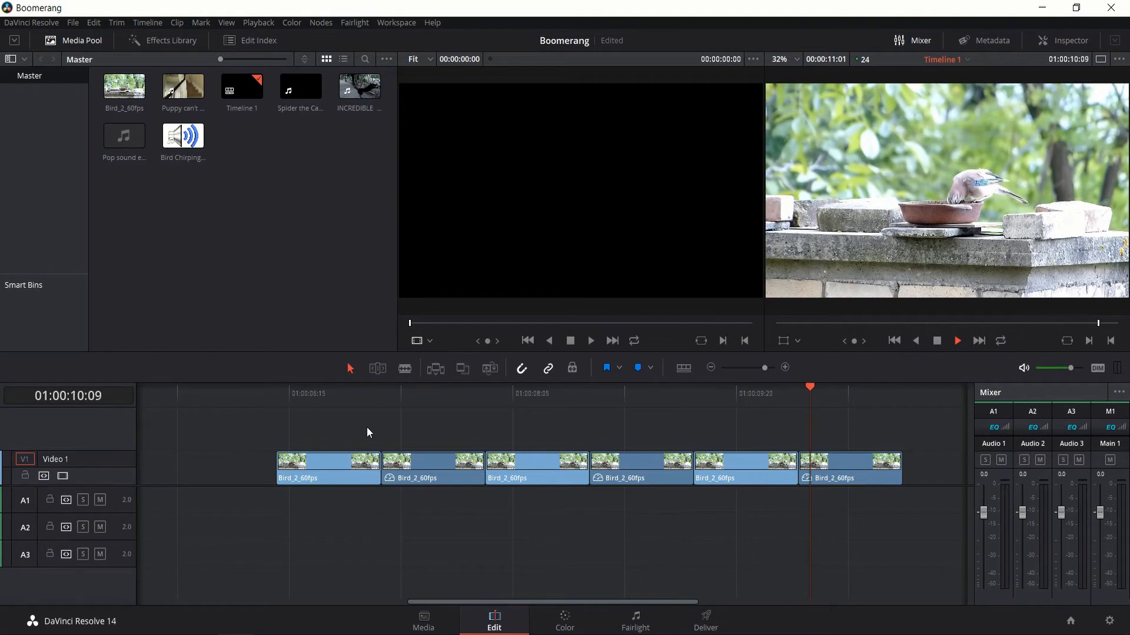
left_click(312, 404)
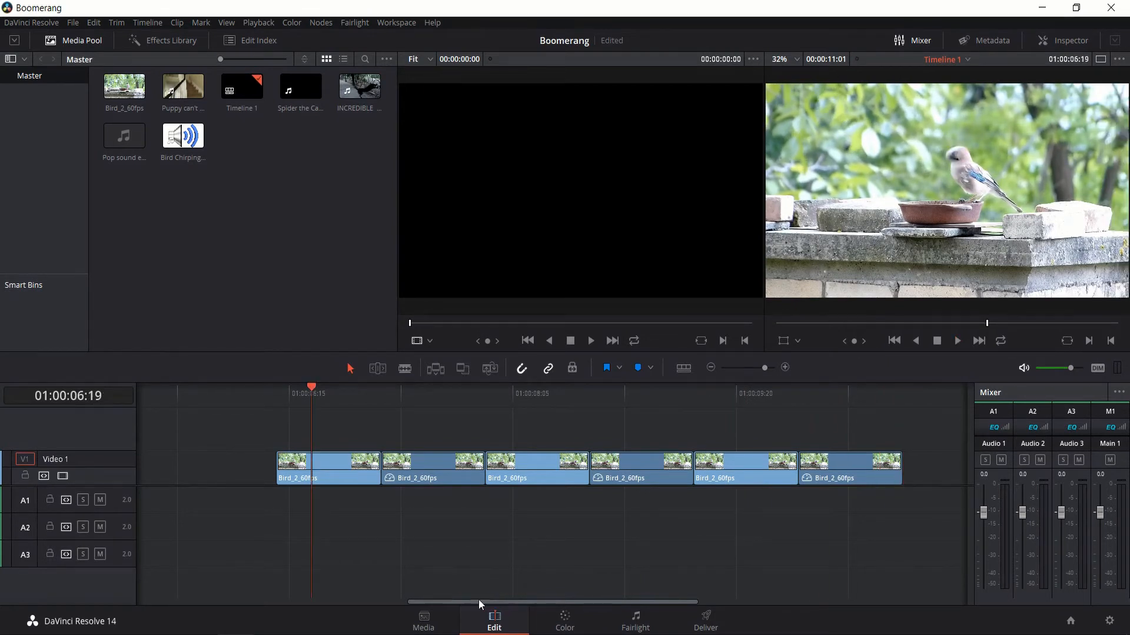
Delete the four pasted clips, keeping only the first forward and reversed pair
left_click_drag(478, 599, 469, 597)
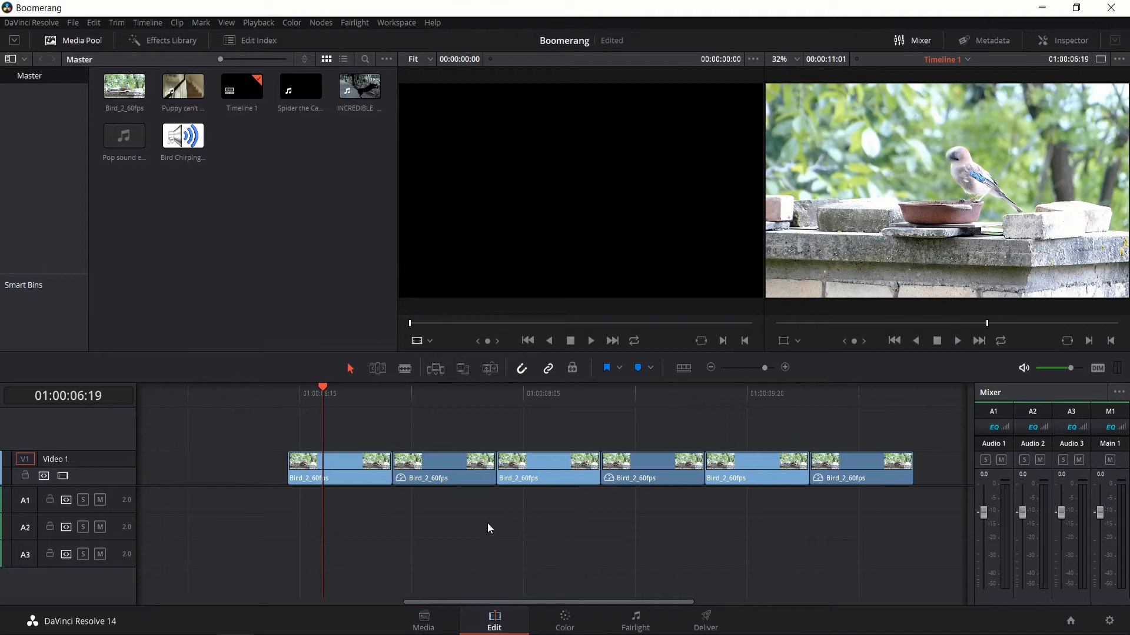
left_click_drag(514, 529, 902, 435)
key("Delete")
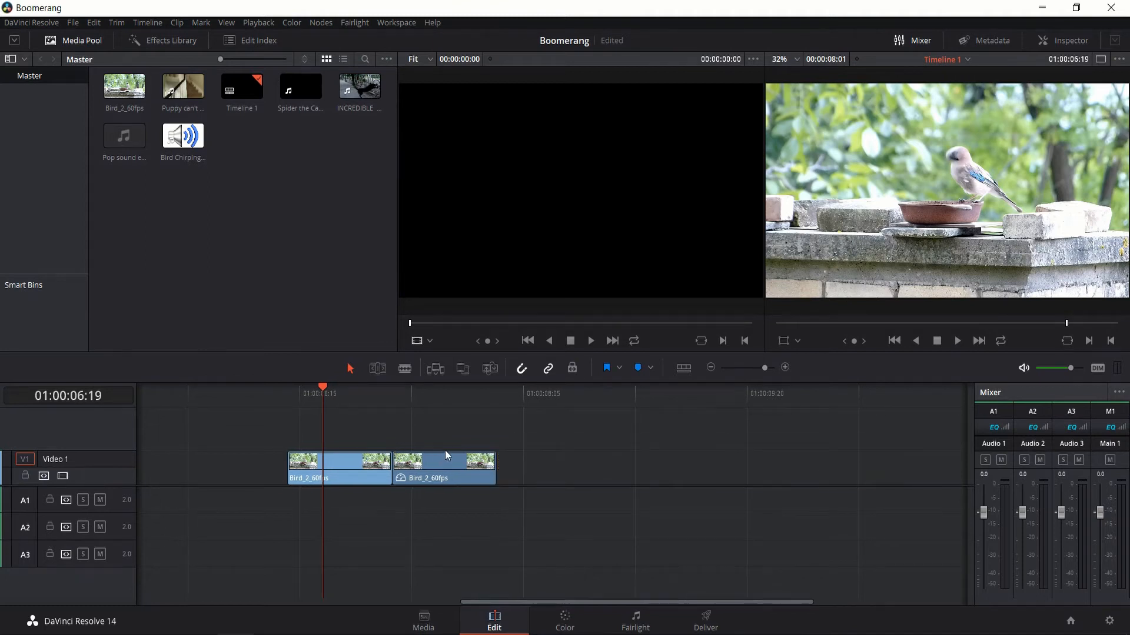
Set the forward clip's speed to 200% with the sequence rippled
left_click(374, 466)
right_click(359, 468)
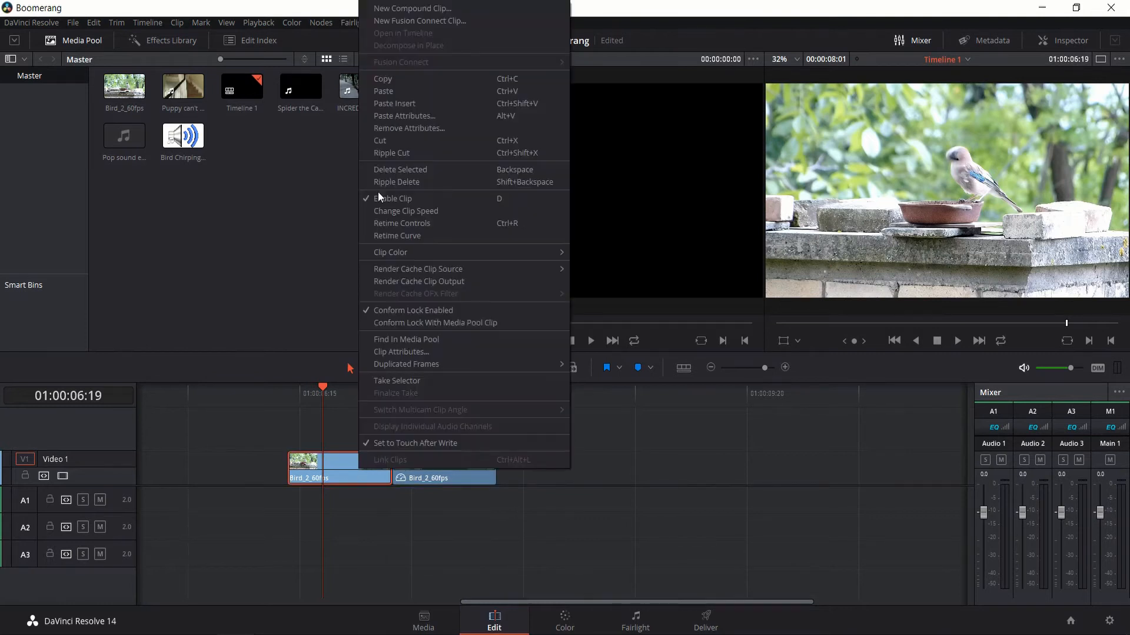
left_click(421, 213)
left_click(330, 294)
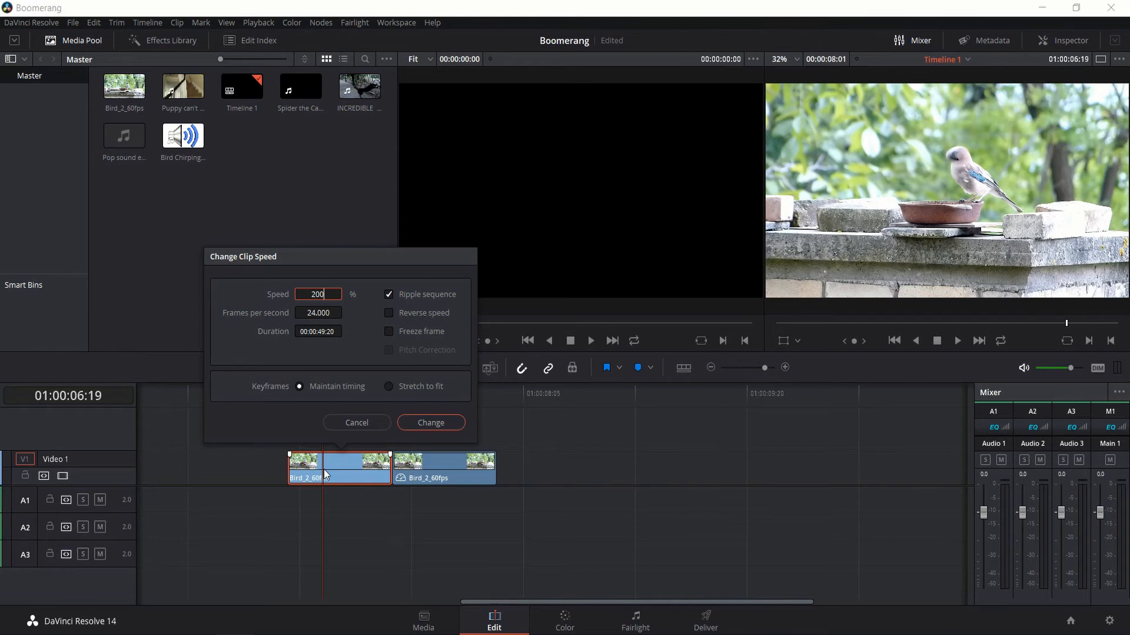
left_click(418, 423)
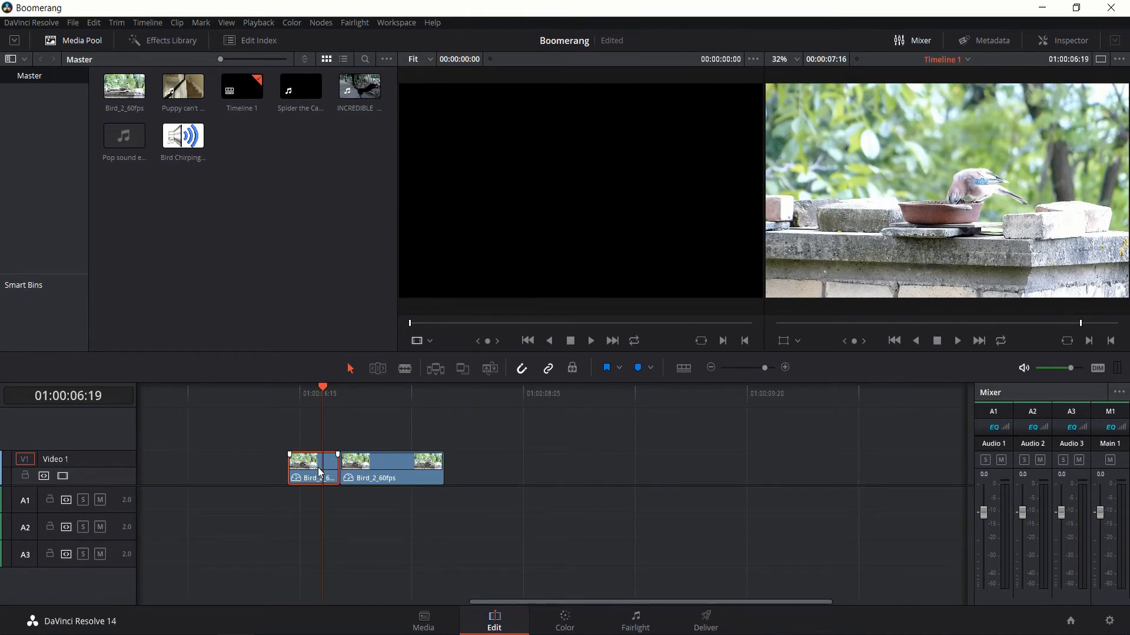
Set the reversed clip's speed to -200% and play the pair from its beginning
right_click(366, 465)
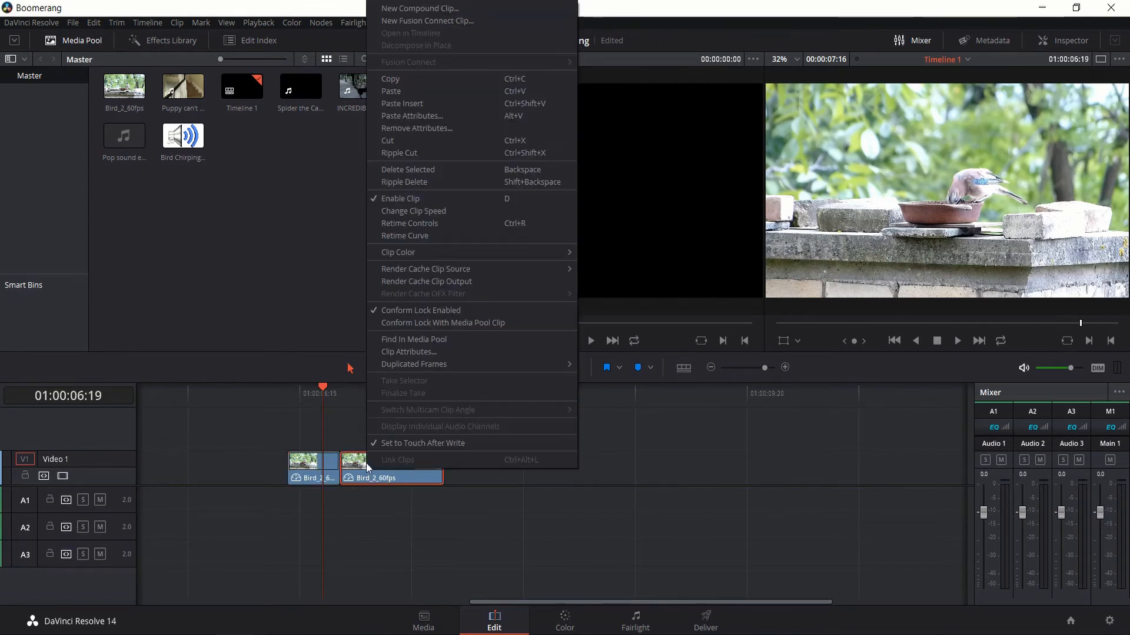
left_click(446, 210)
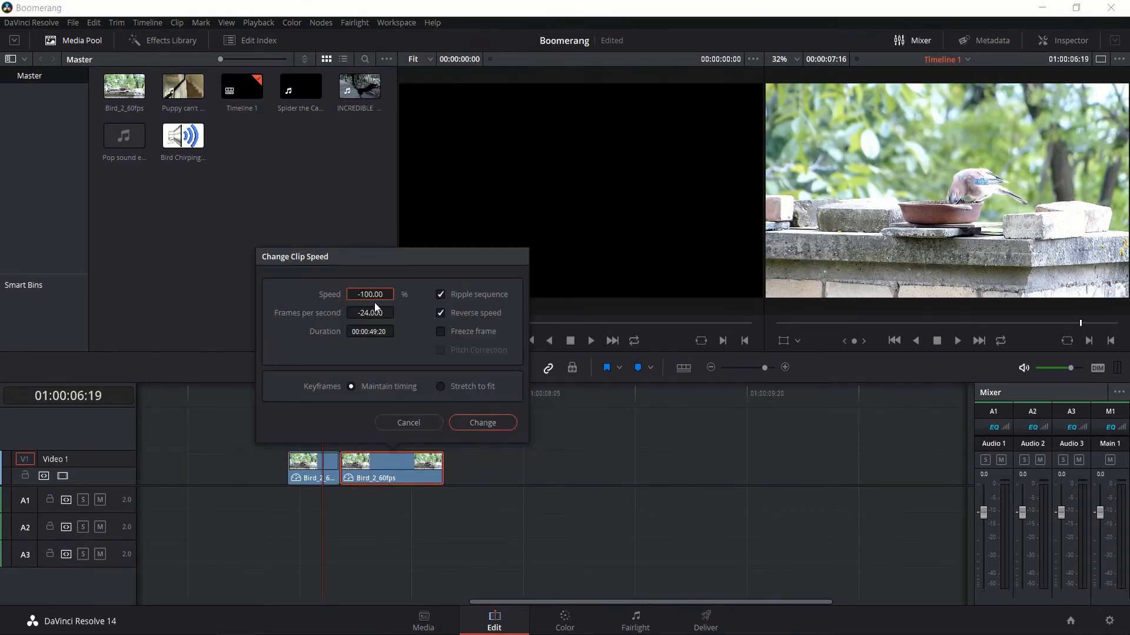
left_click(382, 294)
type("-200")
key("Return")
left_click(483, 423)
left_click(285, 387)
key("space")
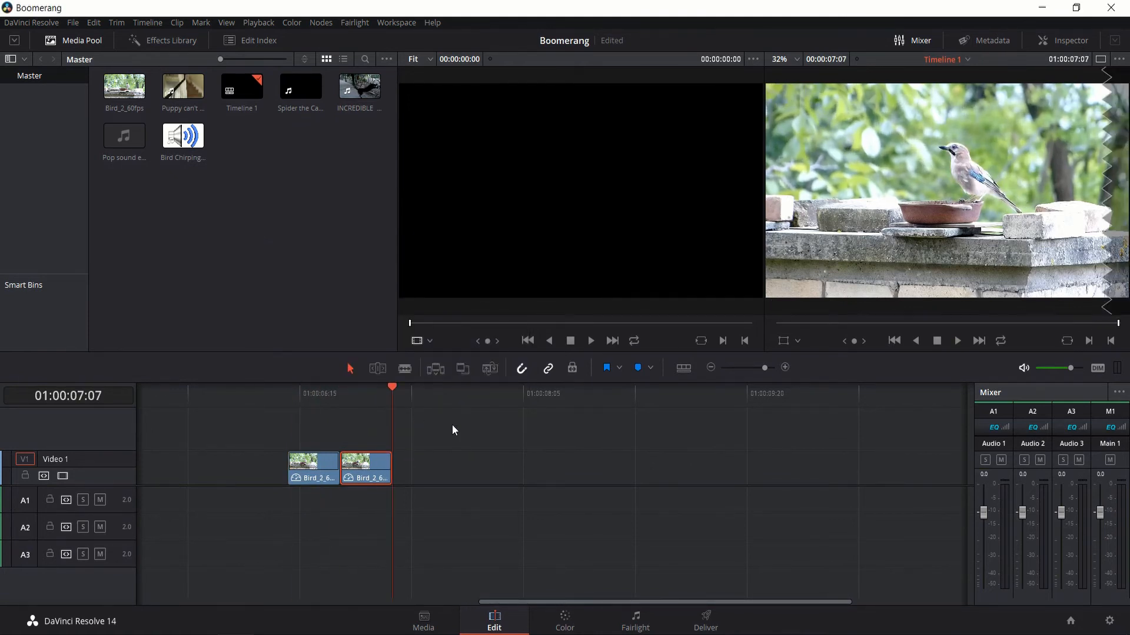
Copy the sped-up clip pair, paste it twice after itself, and play the sequence from the start
left_click_drag(436, 443, 239, 489)
key("ctrl+v")
key("ctrl+v")
left_click(277, 387)
key("space")
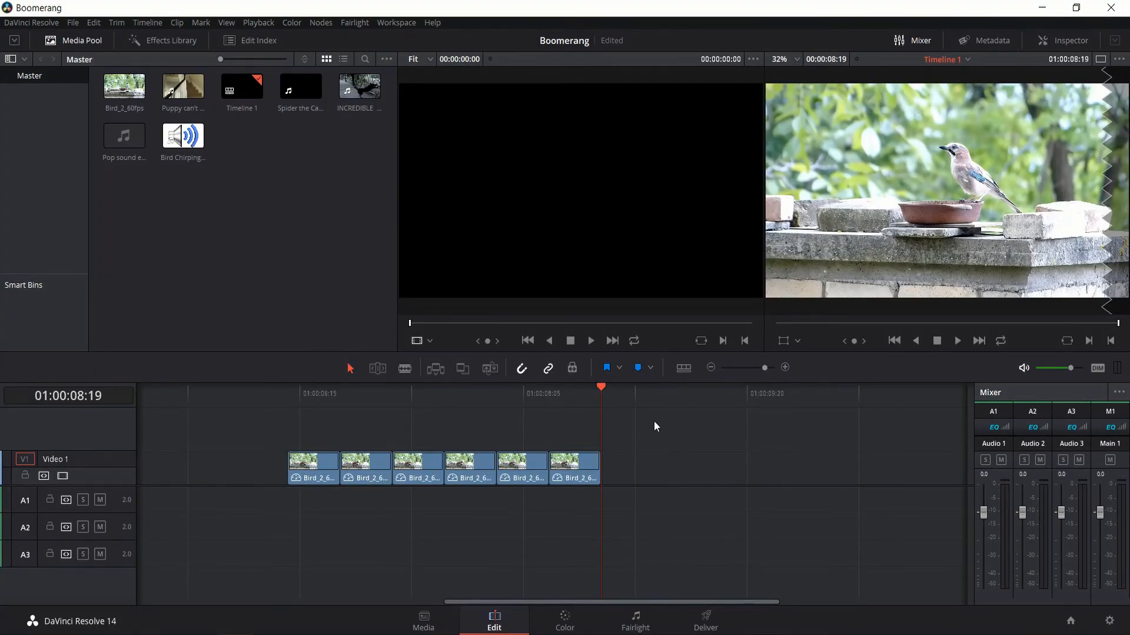
Append one more copy of the clip pair and double the speed of its forward clip
left_click_drag(646, 446, 520, 479)
key("ctrl+v")
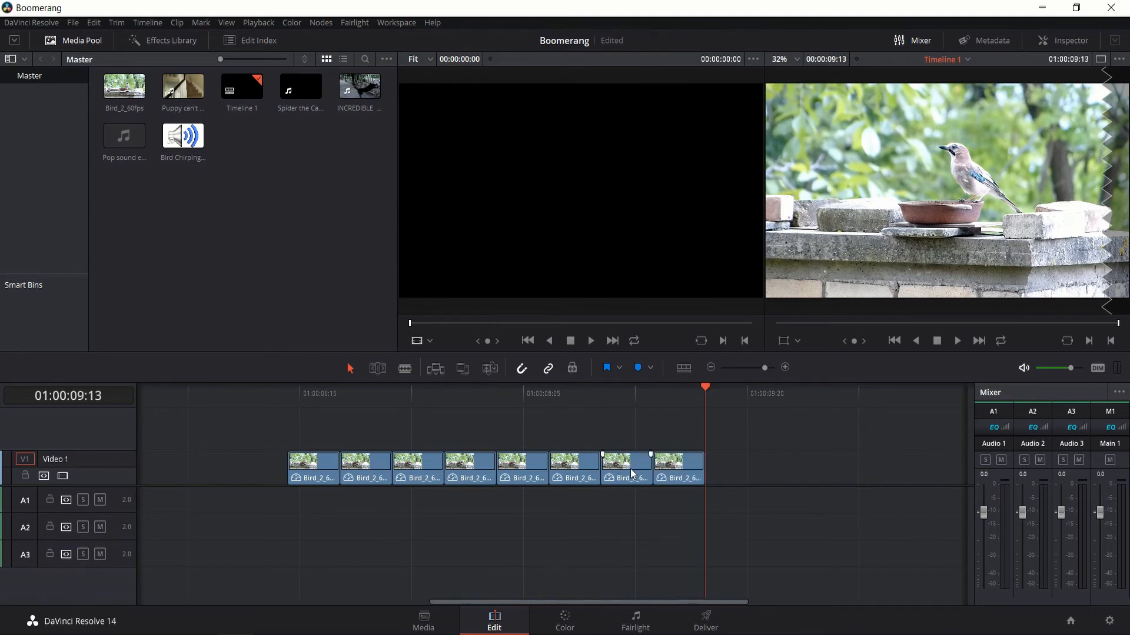
right_click(631, 472)
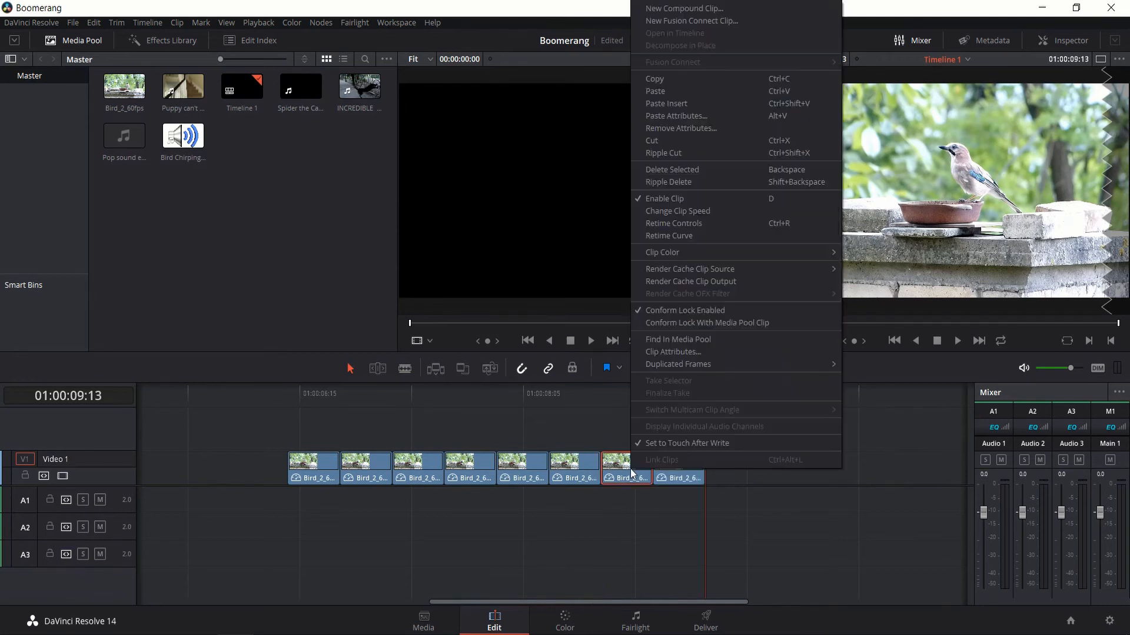
left_click(704, 207)
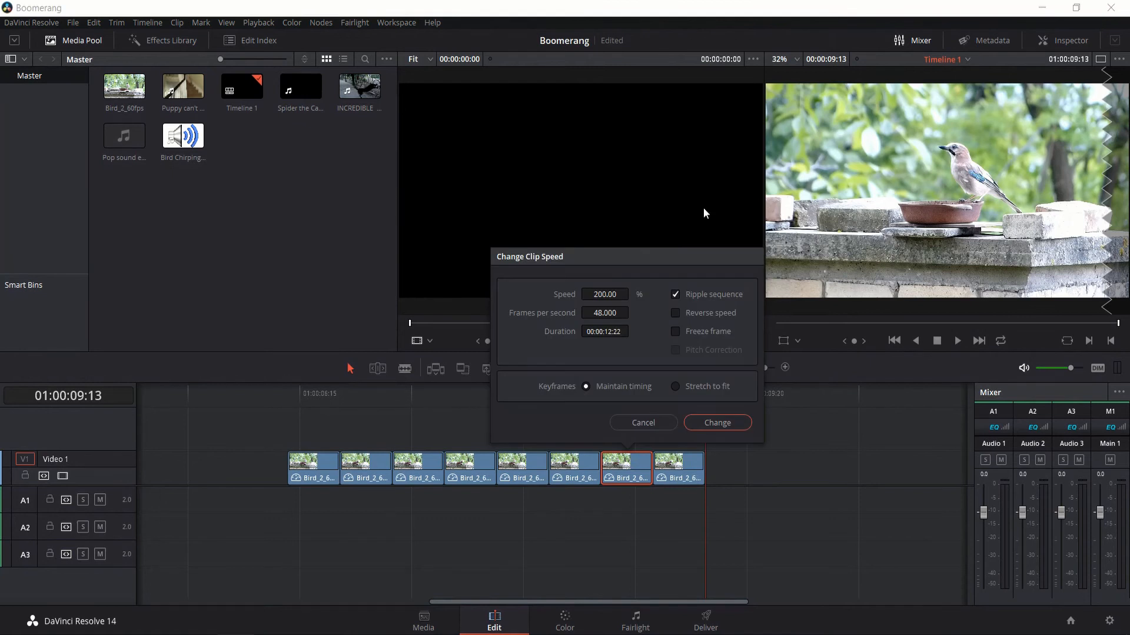
double_click(622, 298)
key("Return")
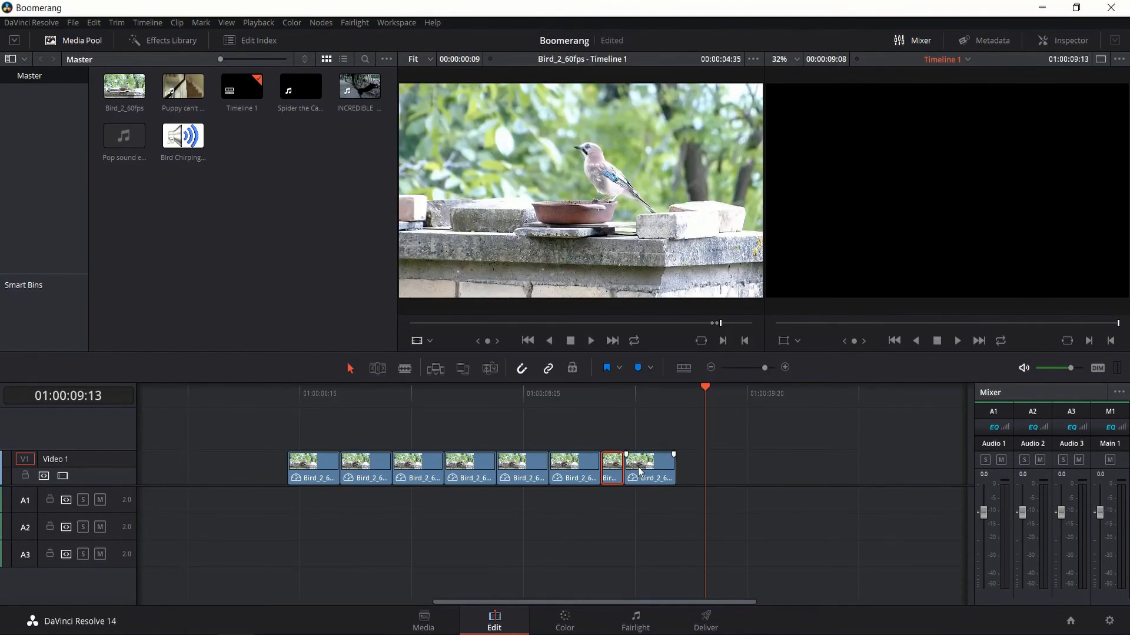
Set the last reversed clip's speed to -400% with the sequence rippled
left_click(641, 471)
right_click(641, 471)
left_click(708, 207)
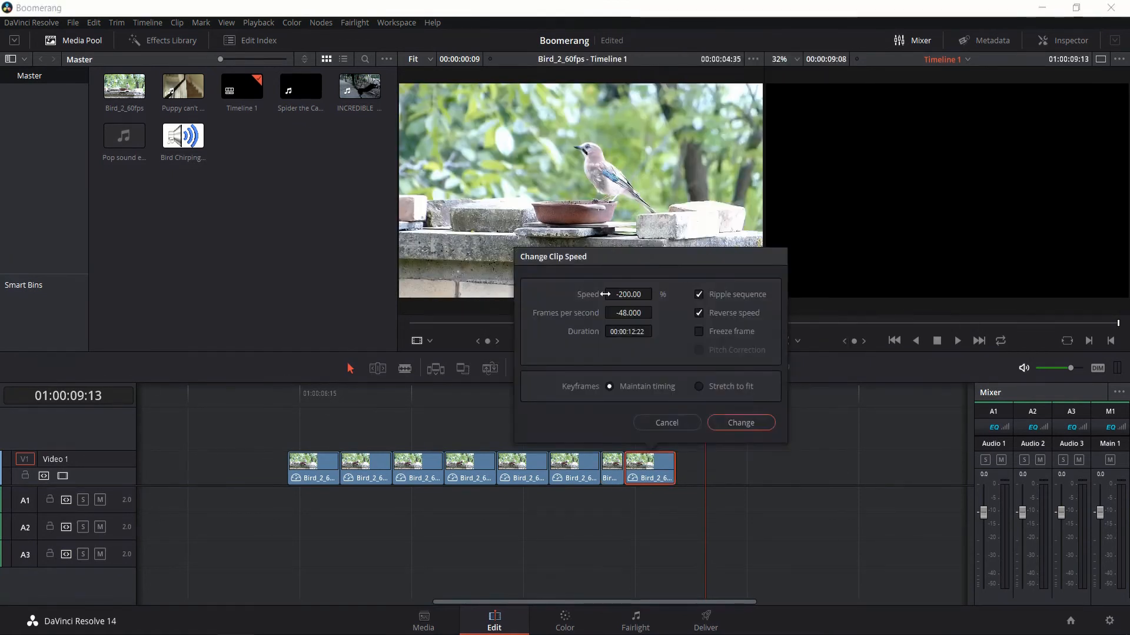
double_click(628, 293)
type("-400")
key("Return")
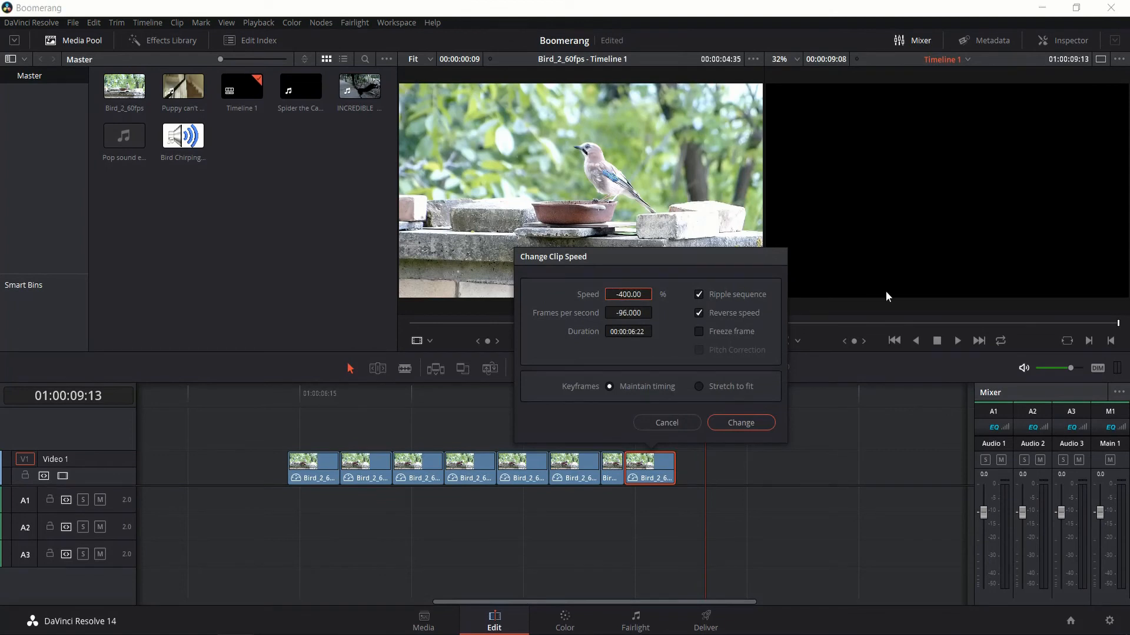
left_click(749, 423)
left_click(672, 454)
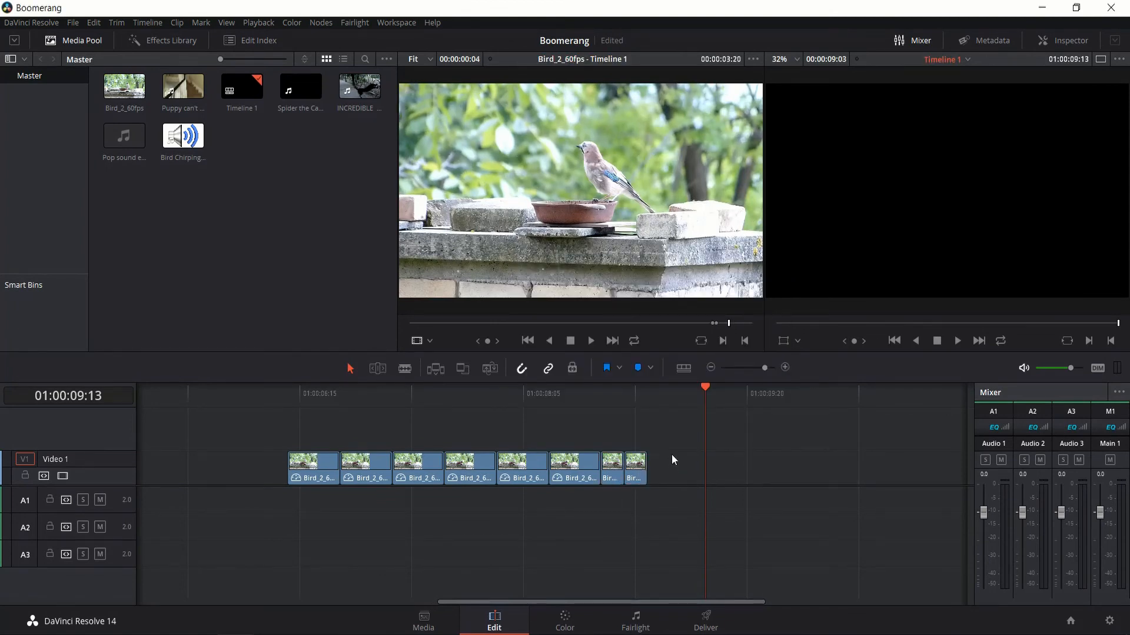
Paste the 400% forward and reversed clip pair three times directly after itself on Video 1
left_click(657, 395)
key("Left")
key("Left")
key("ctrl+v")
key("ctrl+v")
key("ctrl+v")
key("ctrl+v")
key("ctrl+v")
key("ctrl+v")
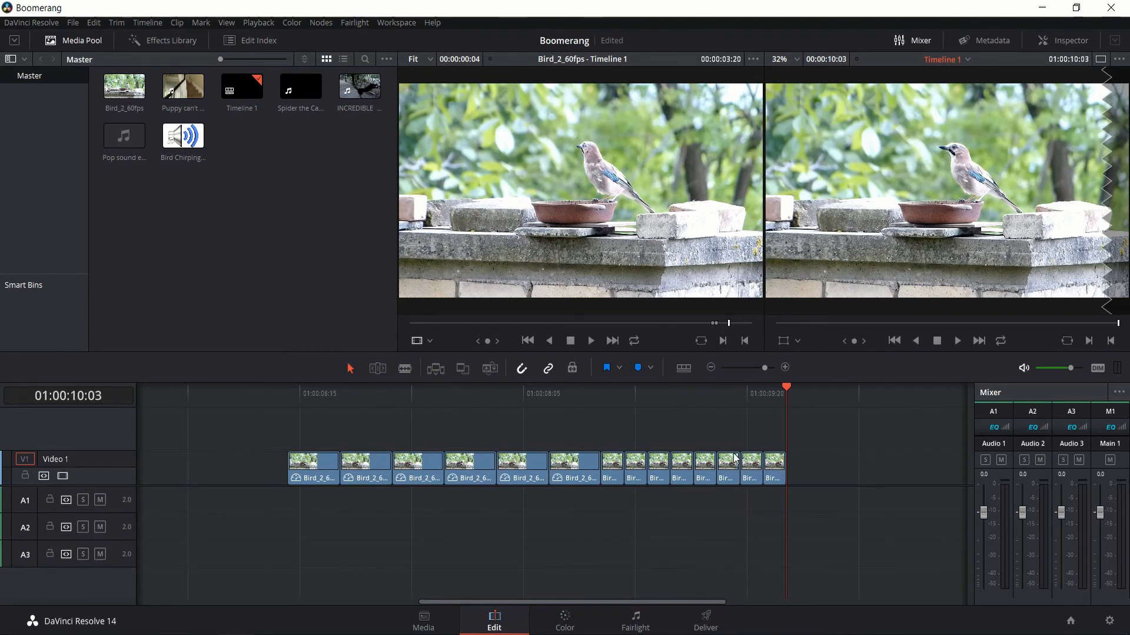
Append one more copy of the clip pair and set its forward clip's speed to 800% with the sequence rippled
key("ctrl+v")
key("ctrl+v")
left_click(798, 465)
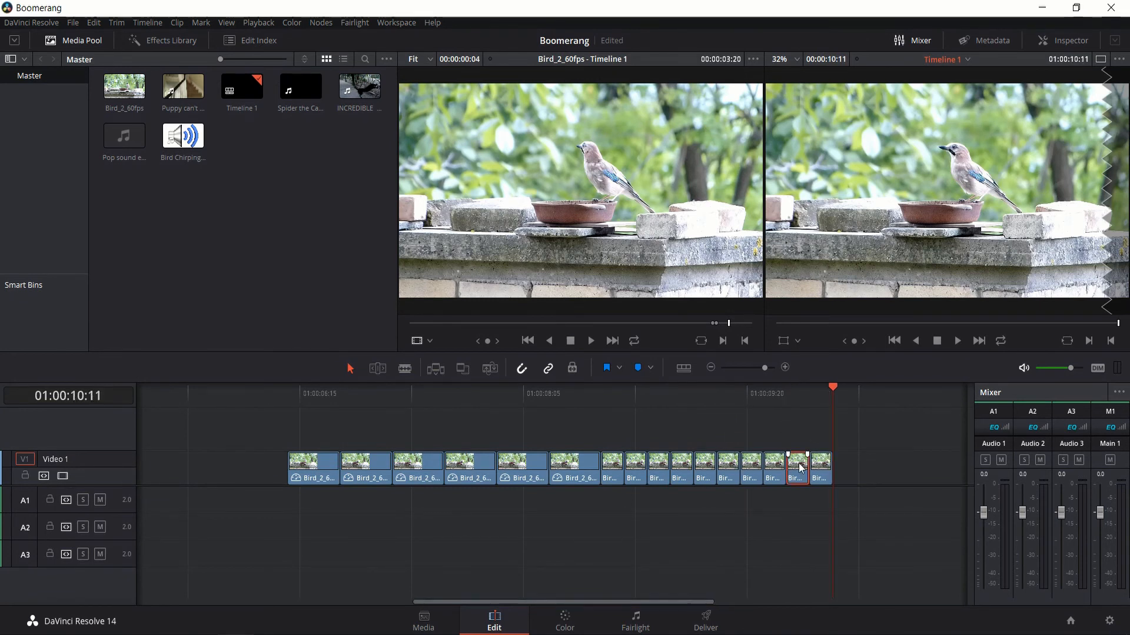
right_click(799, 464)
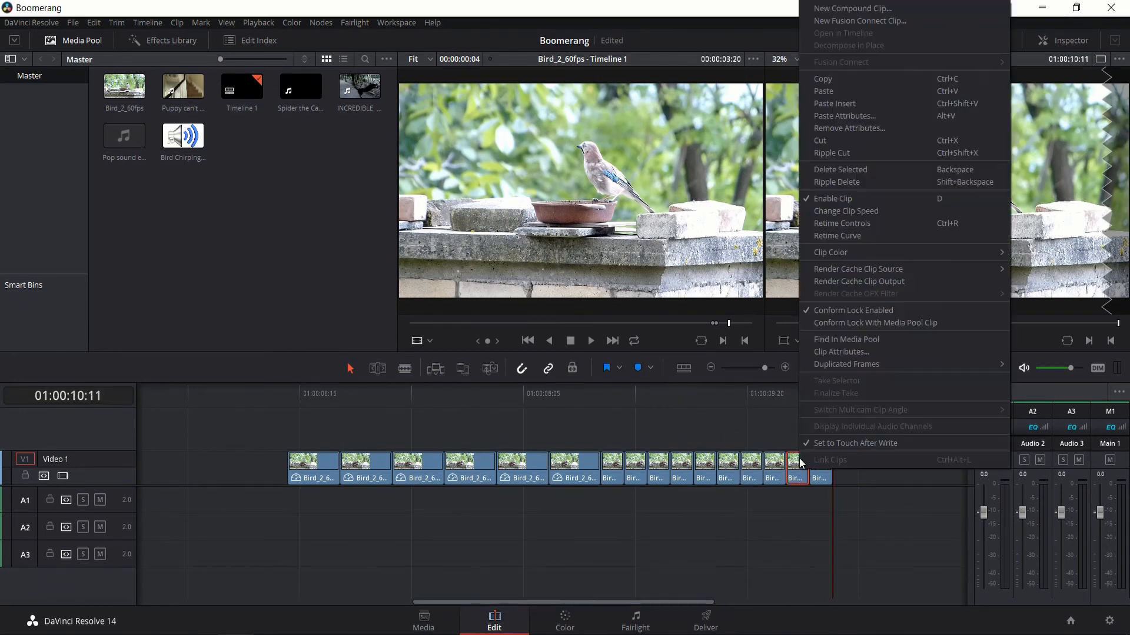
left_click(870, 210)
double_click(775, 294)
type("800")
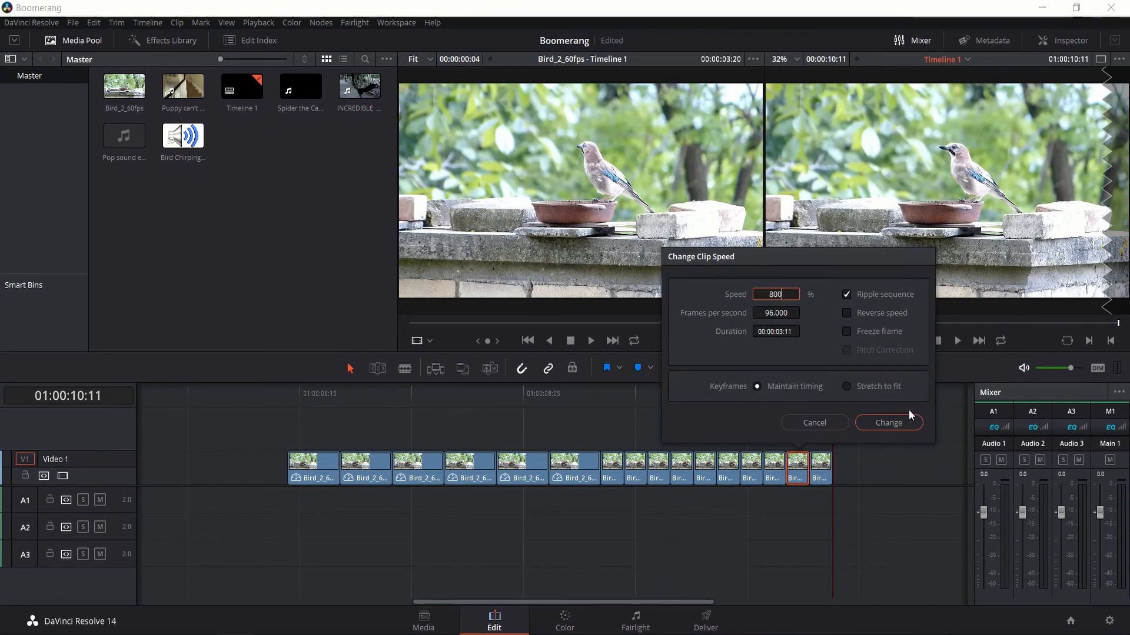
left_click(888, 422)
Set the last reversed clip's speed to -800% with the sequence rippled
right_click(814, 466)
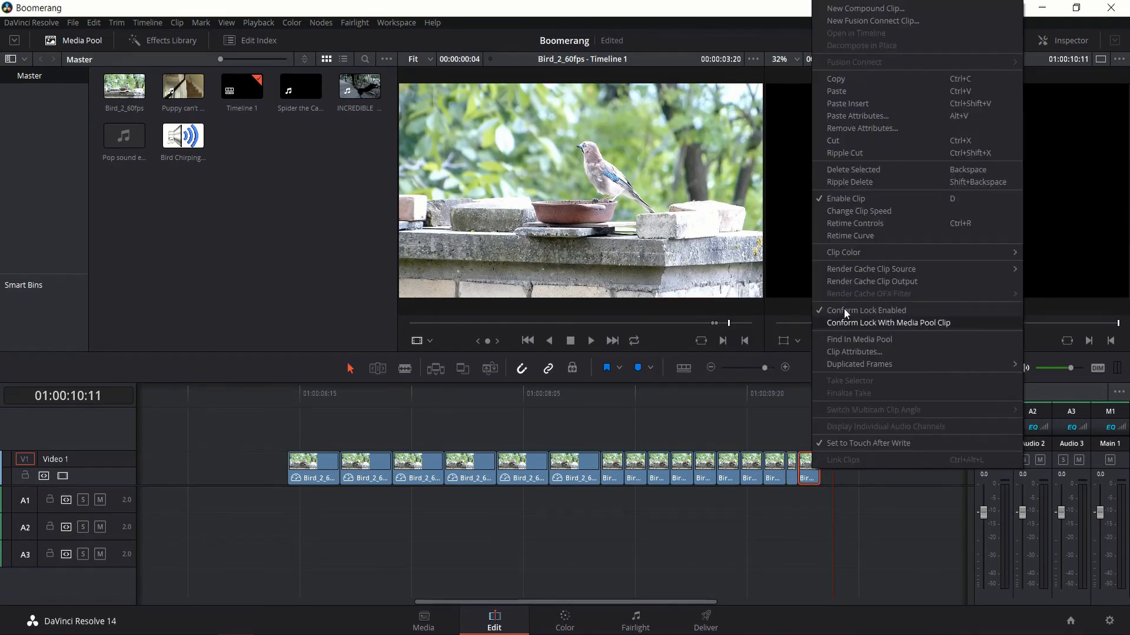
left_click(872, 214)
double_click(787, 294)
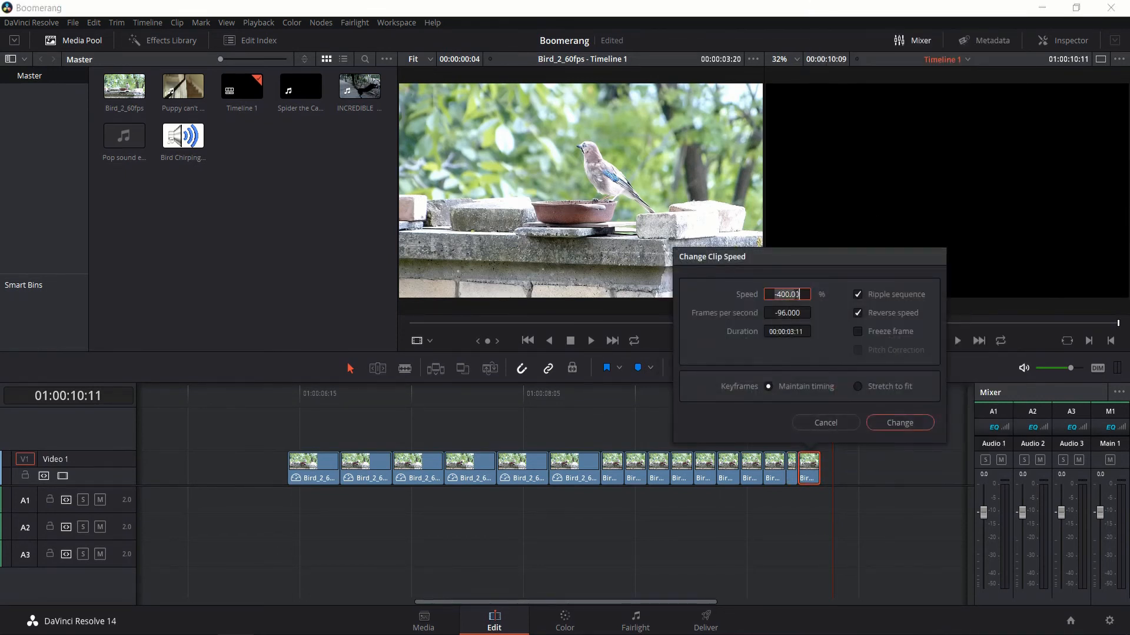
type("-800")
left_click(913, 423)
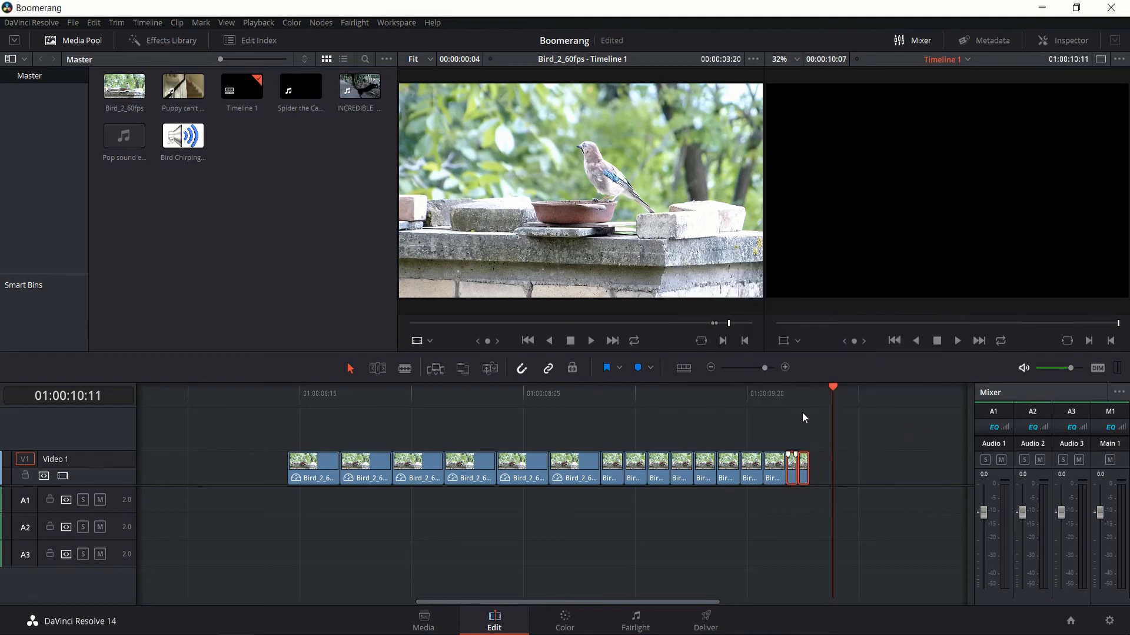
Copy the 800% forward and reversed clip pair and paste it five times directly after itself
left_click(818, 389)
key("Up")
key("ctrl+v")
key("ctrl+v")
key("ctrl+v")
key("ctrl+v")
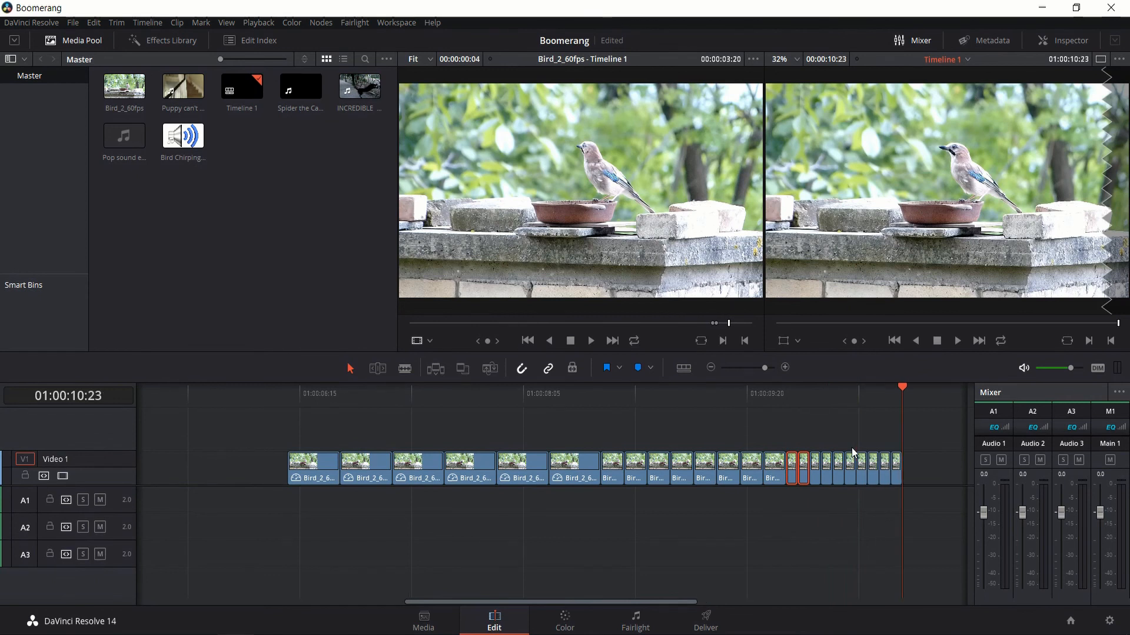
key("ctrl+v")
Play the complete boomerang sequence on the timeline from the start of its first clip
left_click(287, 393)
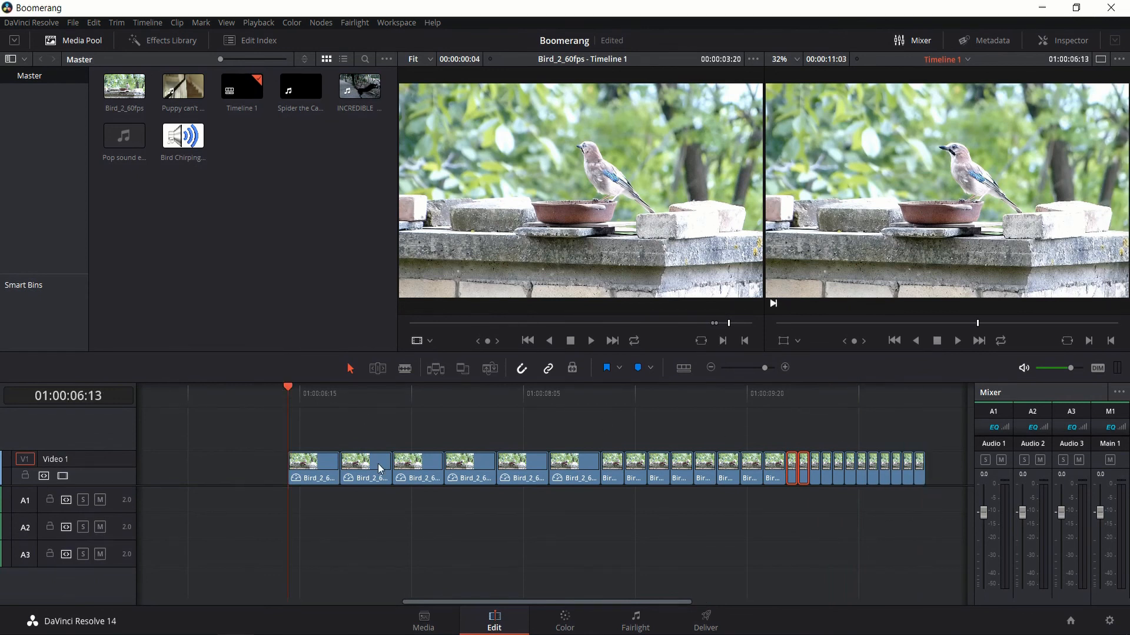
left_click(592, 347)
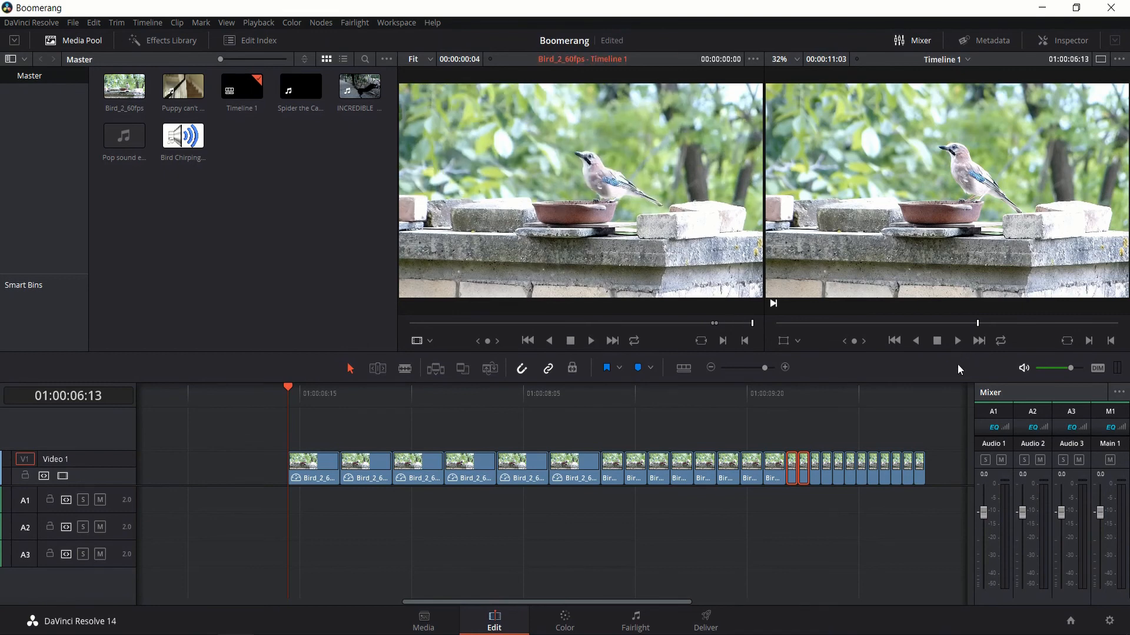
left_click(958, 340)
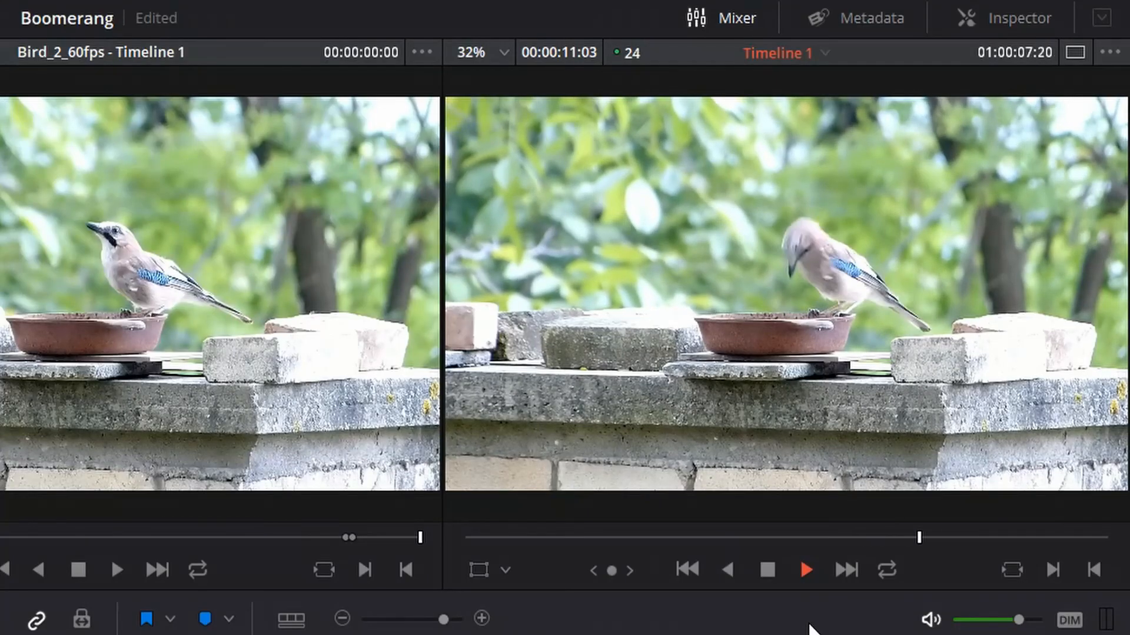